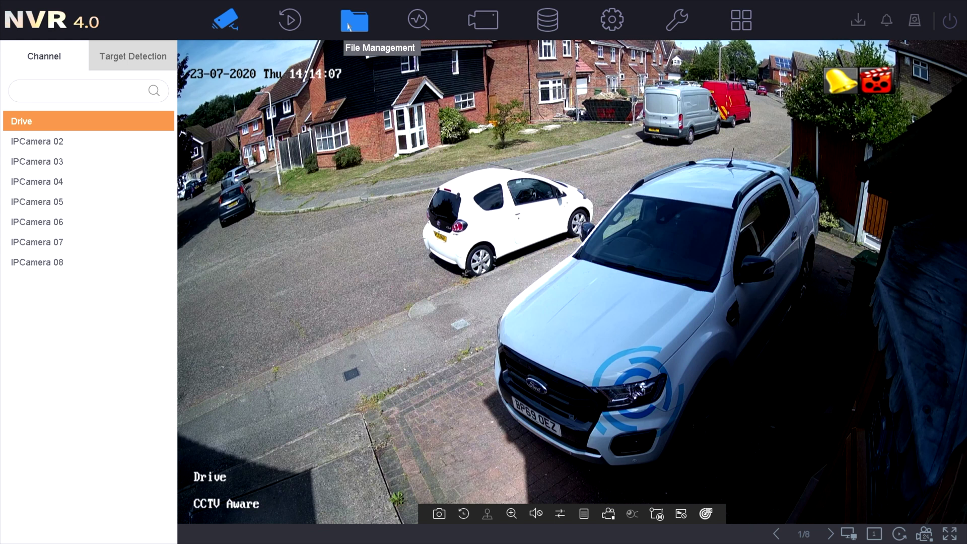
left_click(349, 27)
left_click(557, 61)
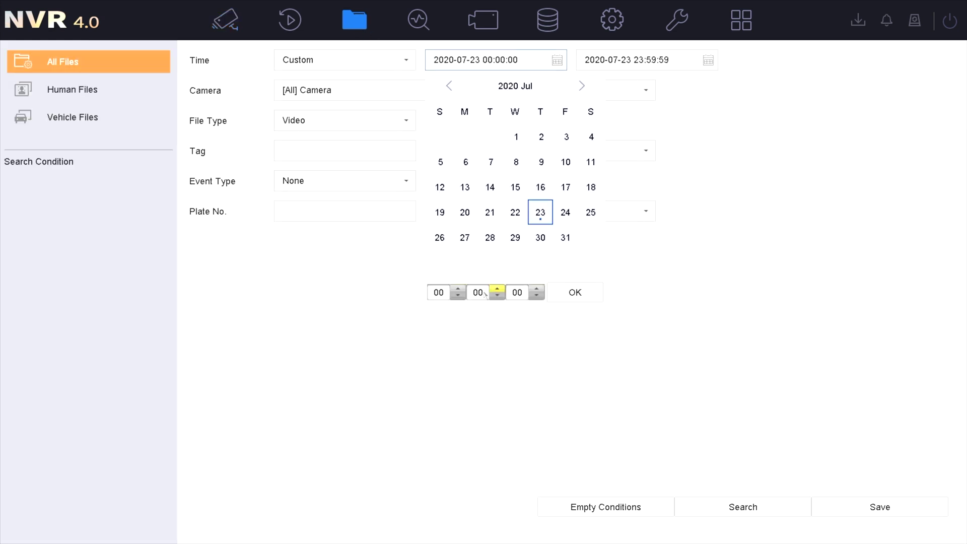
left_click(576, 293)
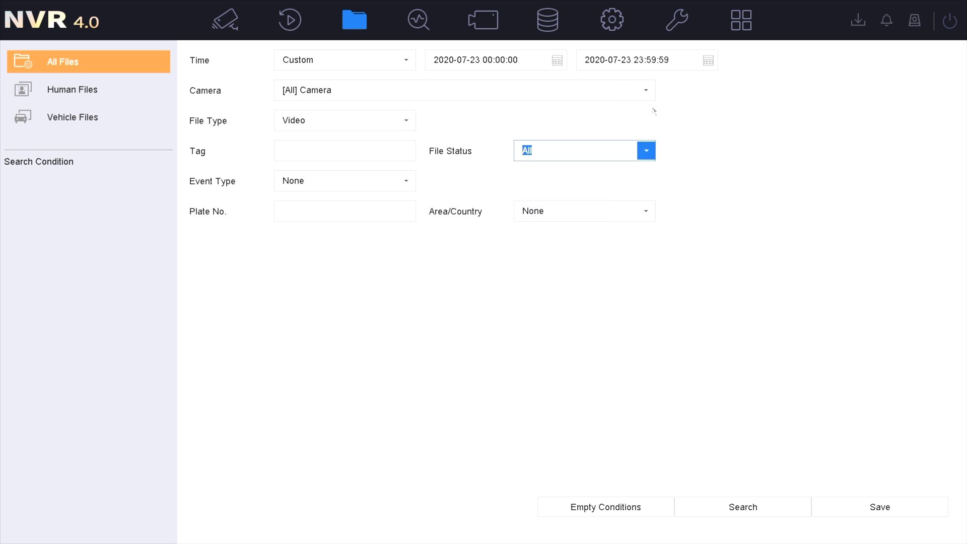
left_click(708, 61)
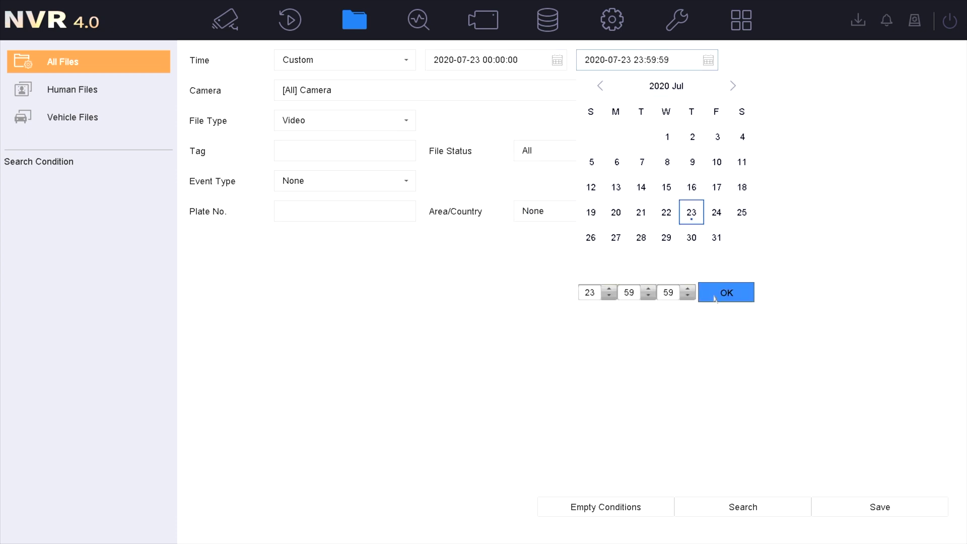
left_click(726, 293)
Narrow the camera filter from all cameras to [D1] Drive only
left_click(649, 91)
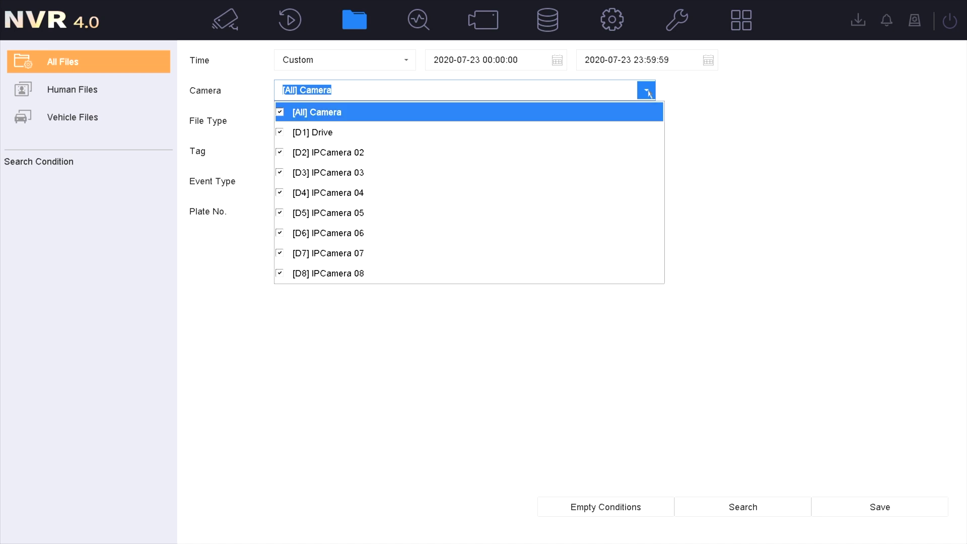
left_click(280, 114)
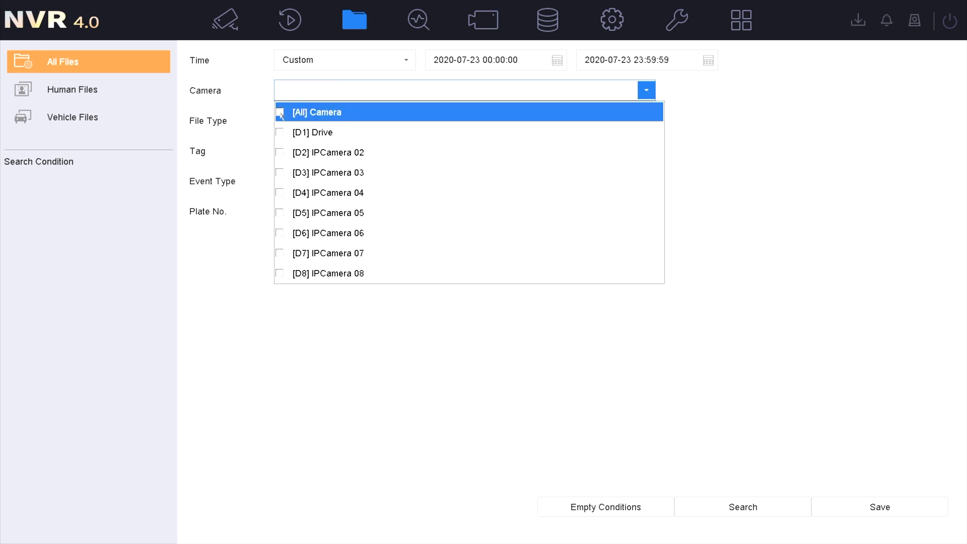
left_click(280, 132)
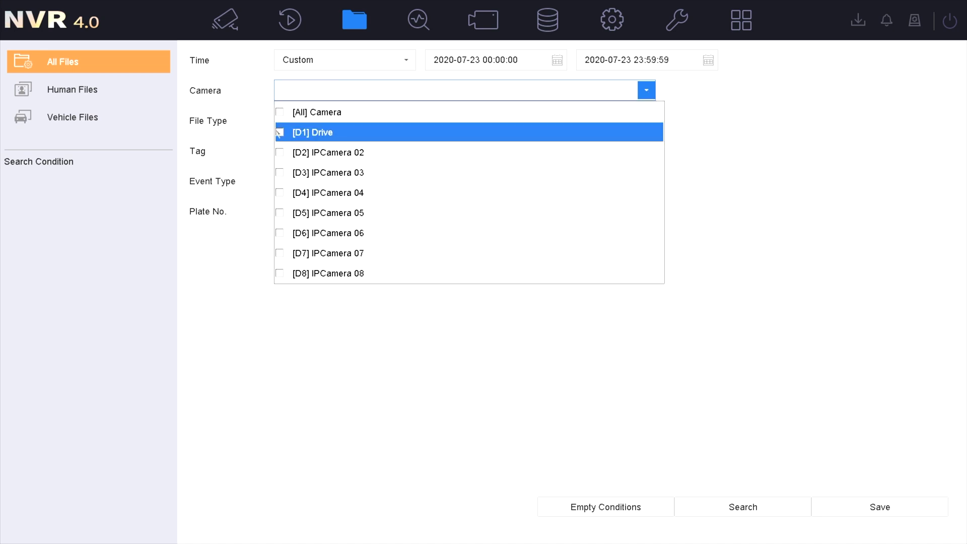
left_click(440, 401)
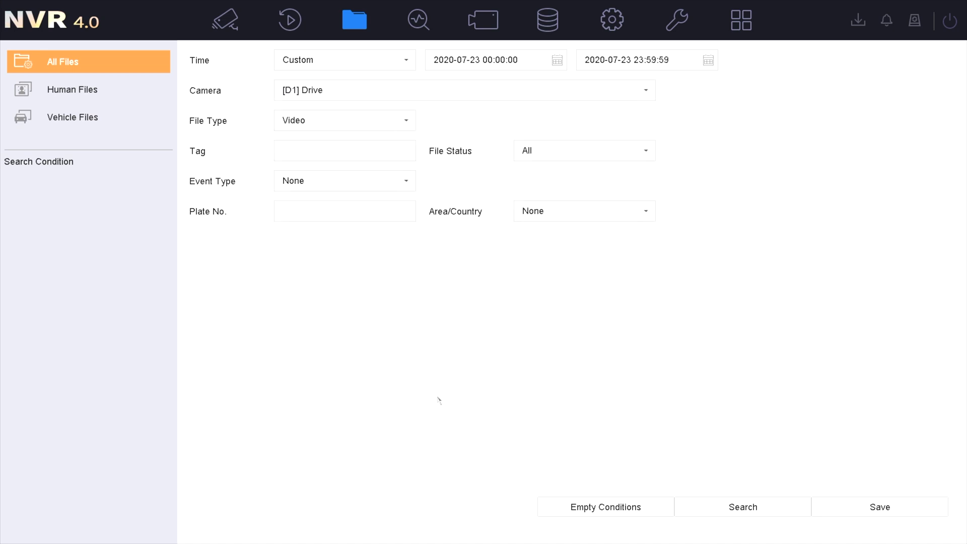
Search and list the D1 recordings 13:46:28–14:10:11 and 14:10:11–14:14:28 in table view
left_click(686, 502)
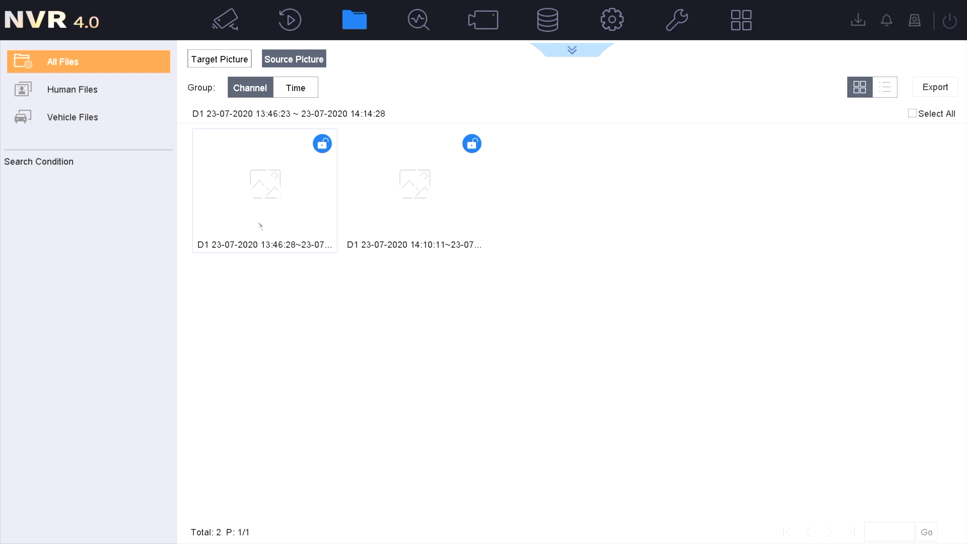
left_click(887, 94)
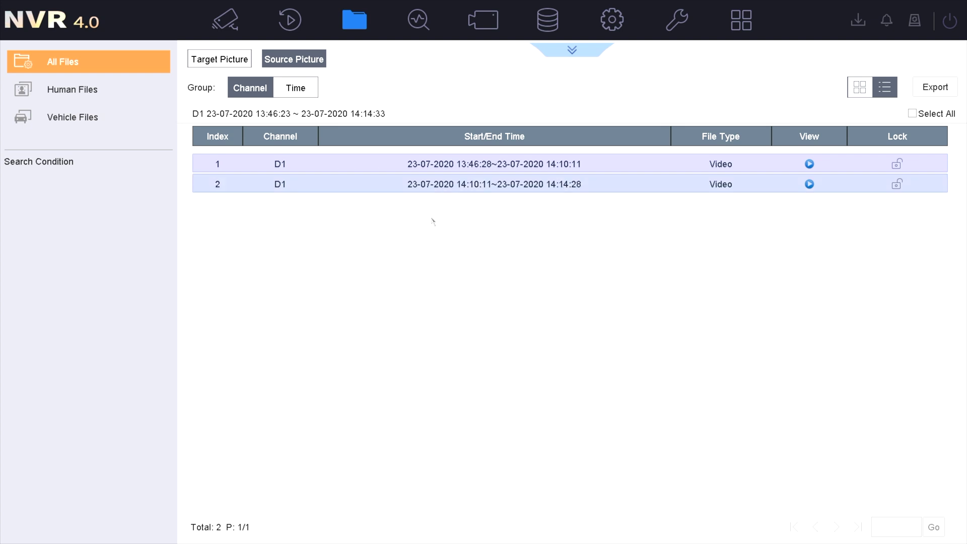
Export the two D1 recordings as Video and log, saving to USB Flash Disk 1-1
left_click(938, 90)
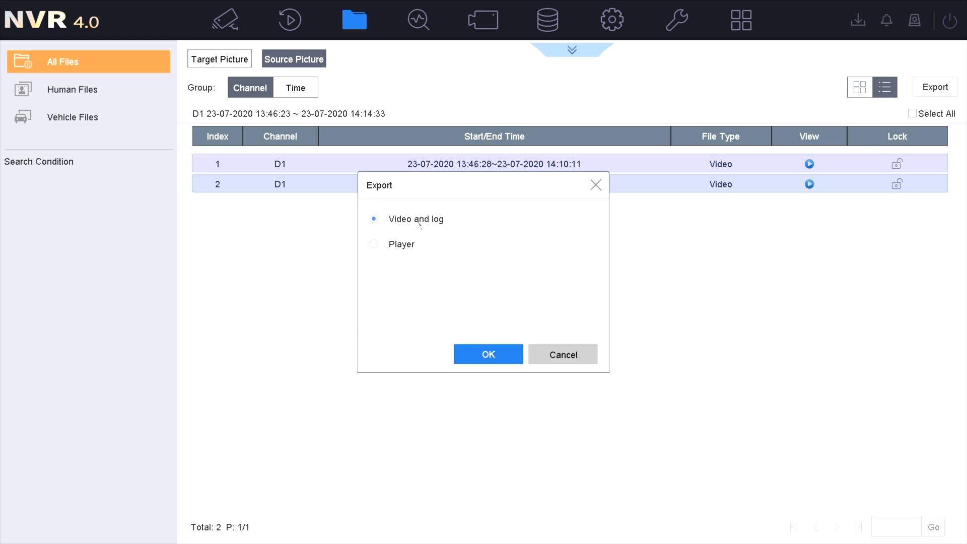
left_click(485, 348)
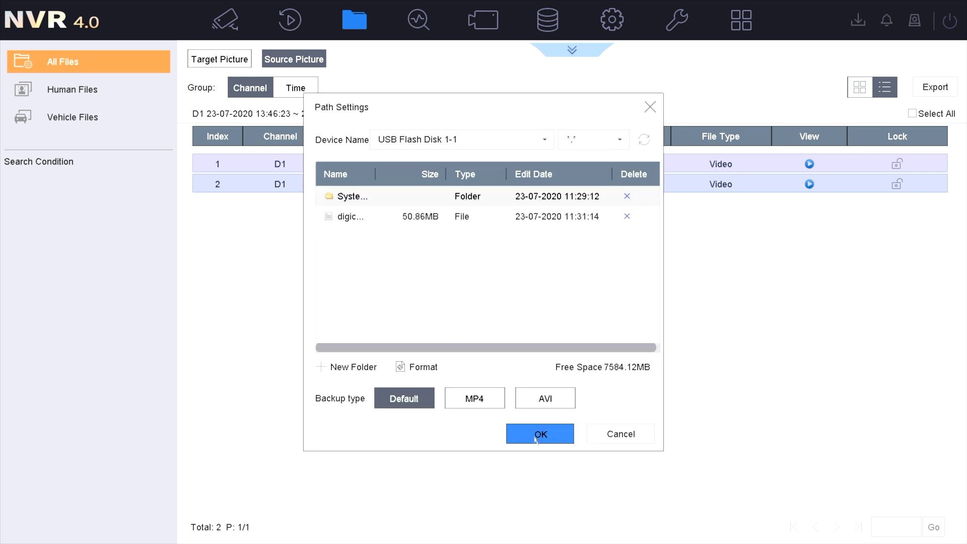
left_click(517, 440)
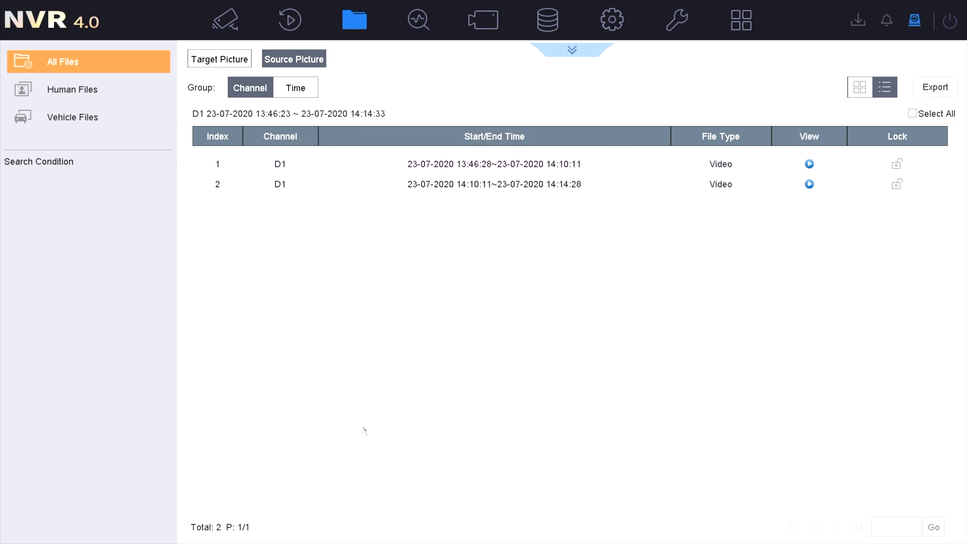
Clear the finished backup queue, then show the Drive camera live feed full screen
left_click(916, 23)
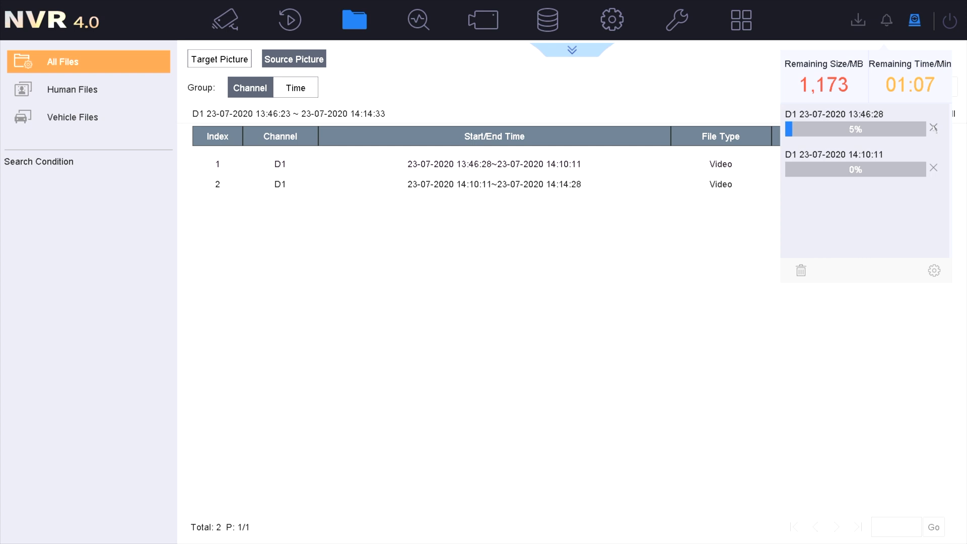
left_click(934, 129)
left_click(936, 130)
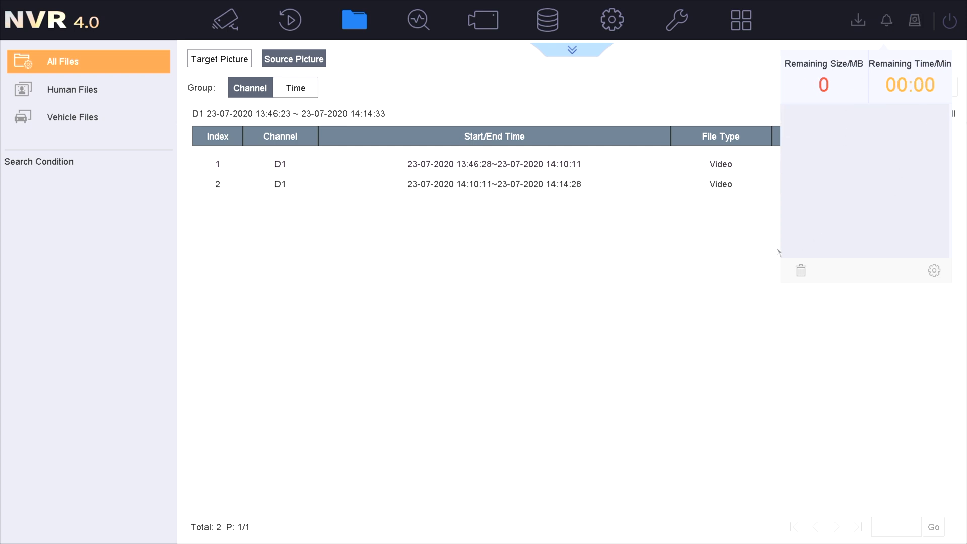
left_click(710, 260)
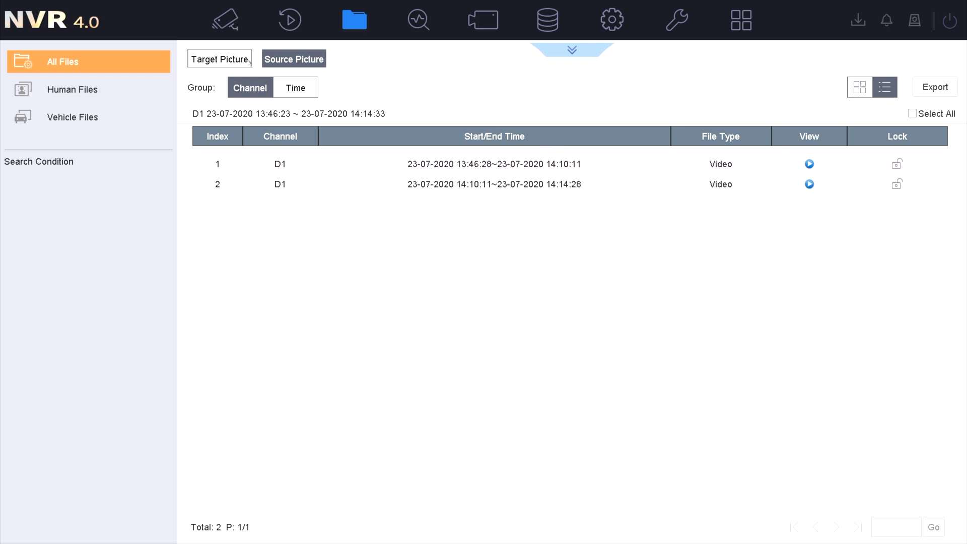
left_click(235, 26)
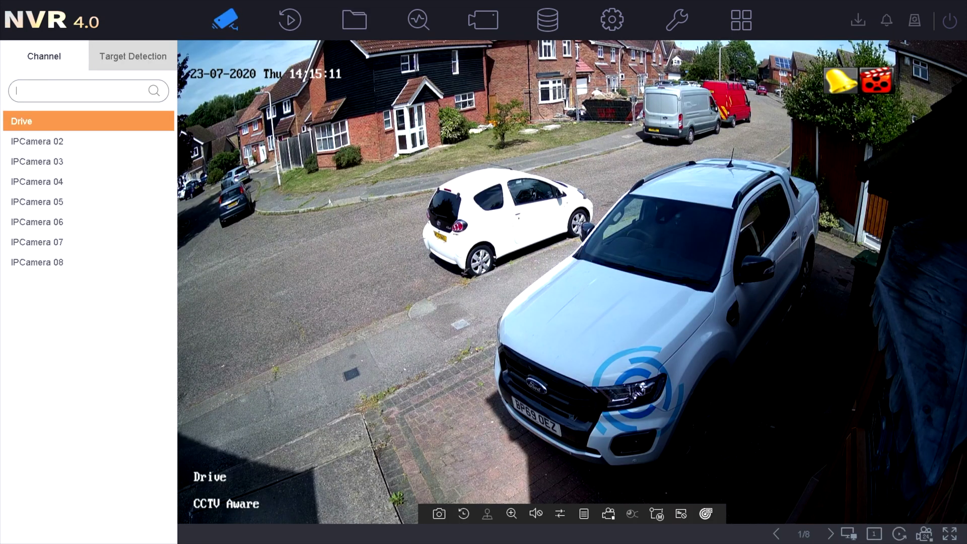
double_click(360, 224)
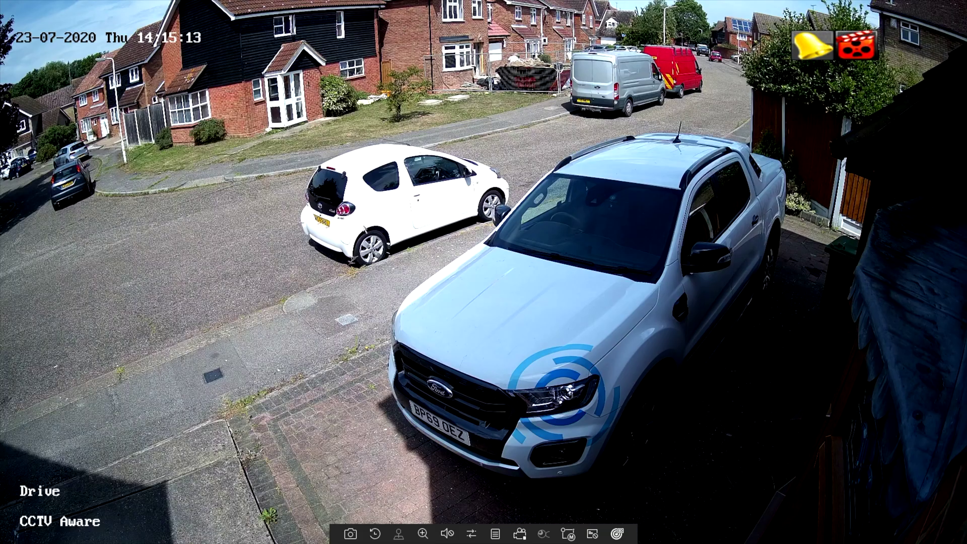